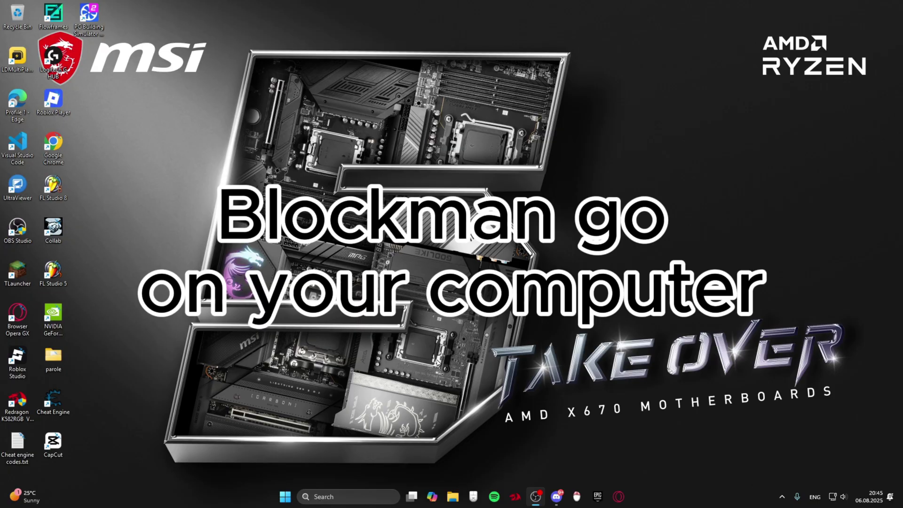
# Step: Switch to the Opera GX browser, close the leftover LDPlayer download tab and search the web for "ldplayer"
pyautogui.click(625, 502)
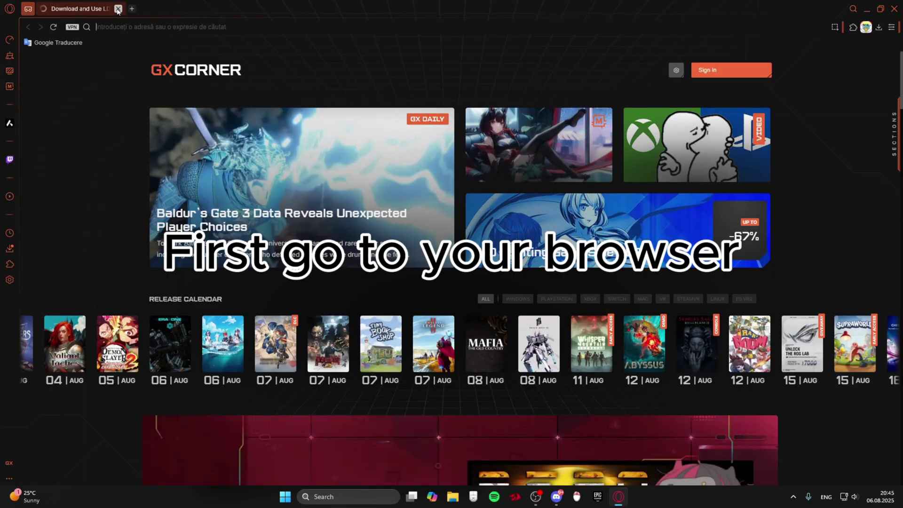
pyautogui.click(118, 8)
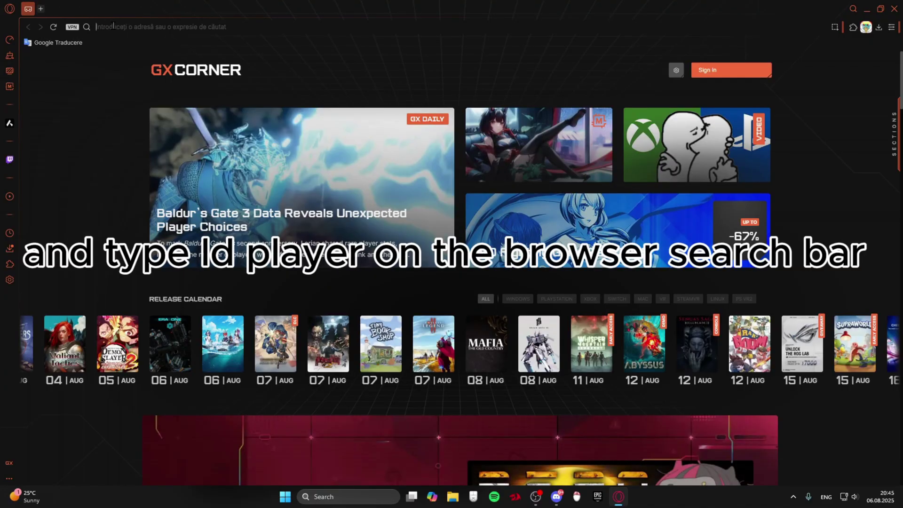
pyautogui.write('ldplayer')
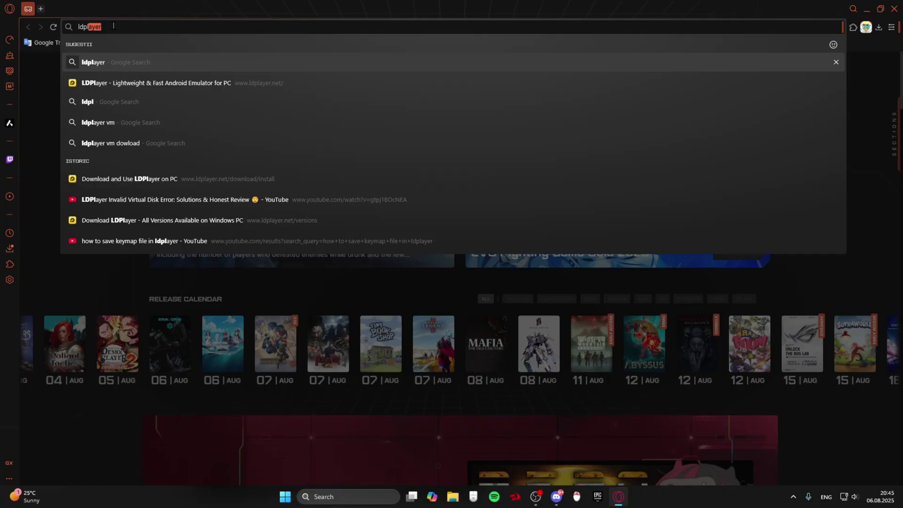
pyautogui.press('Return')
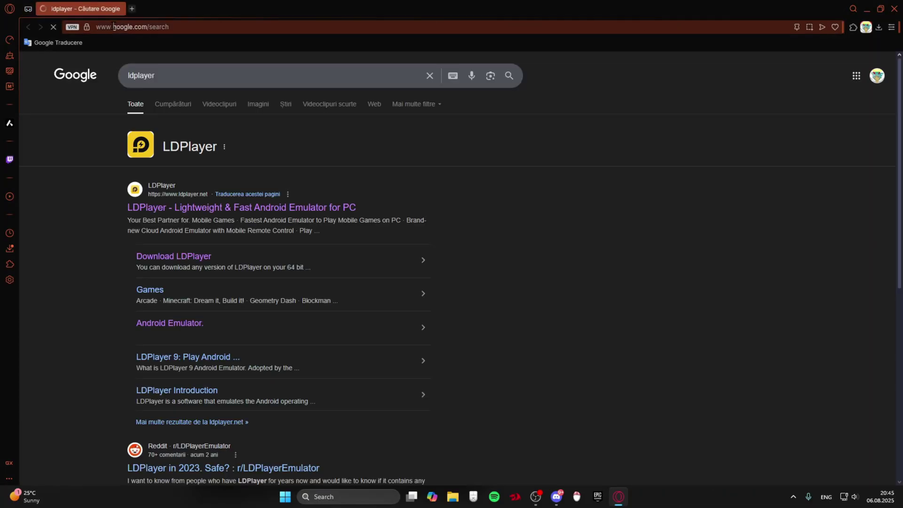
# Step: Download the LDPlayer 9 installer from the official LDPlayer website and run it to install the emulator
pyautogui.click(315, 209)
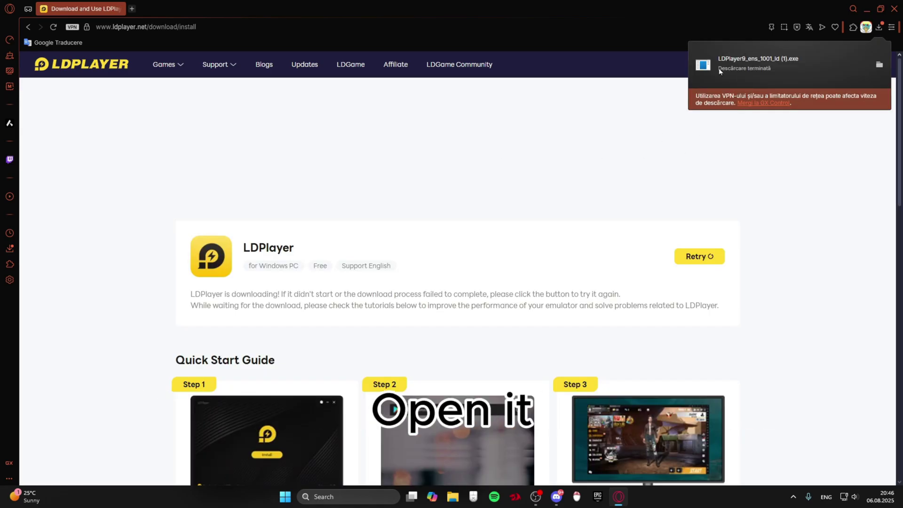
pyautogui.click(879, 64)
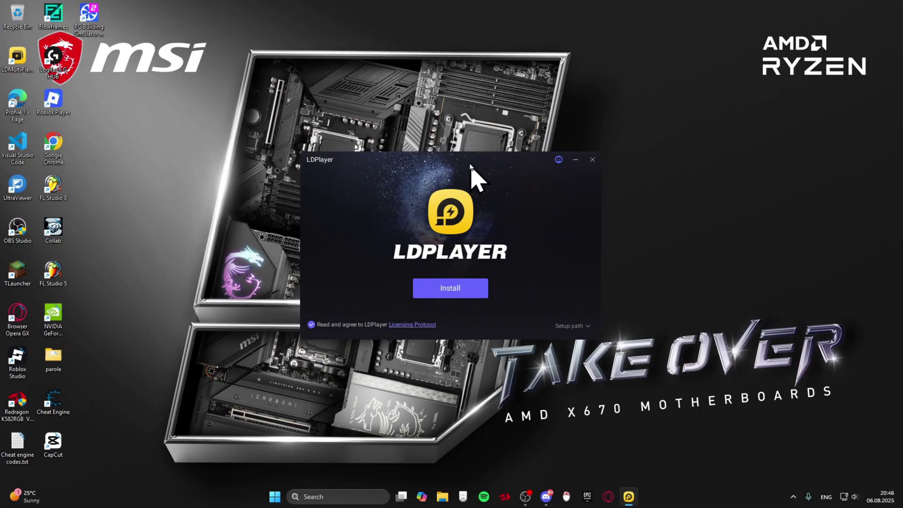
pyautogui.click(451, 287)
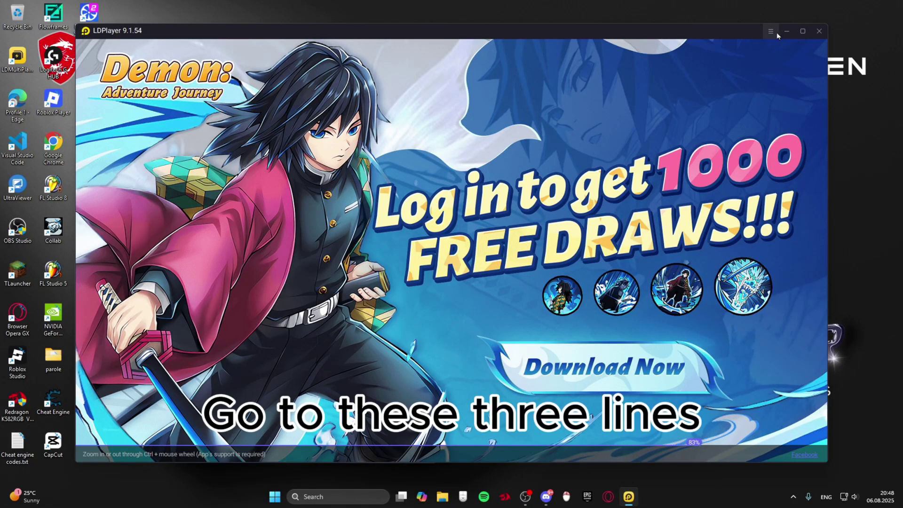
# Step: In the LDPlayer display settings, enable High FPS mode (90-240 FPS) and raise the frame rate to 240 FPS
pyautogui.click(772, 32)
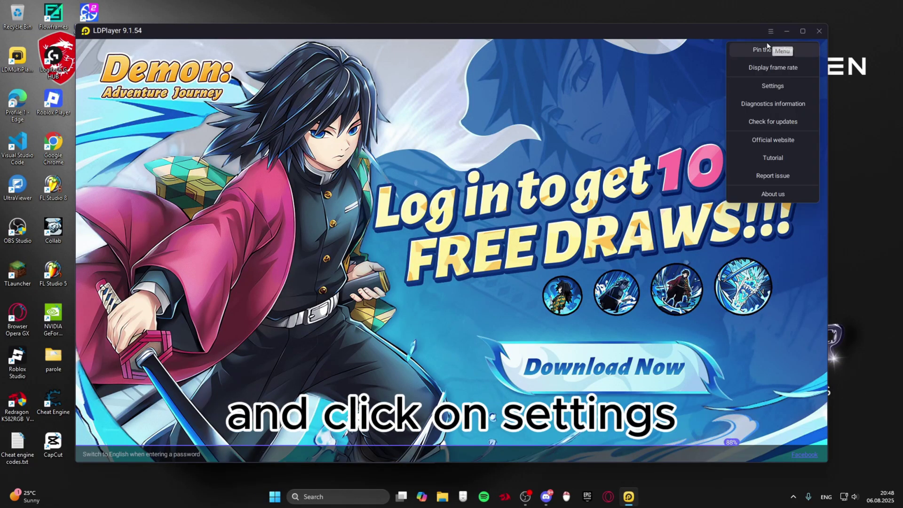
pyautogui.click(759, 86)
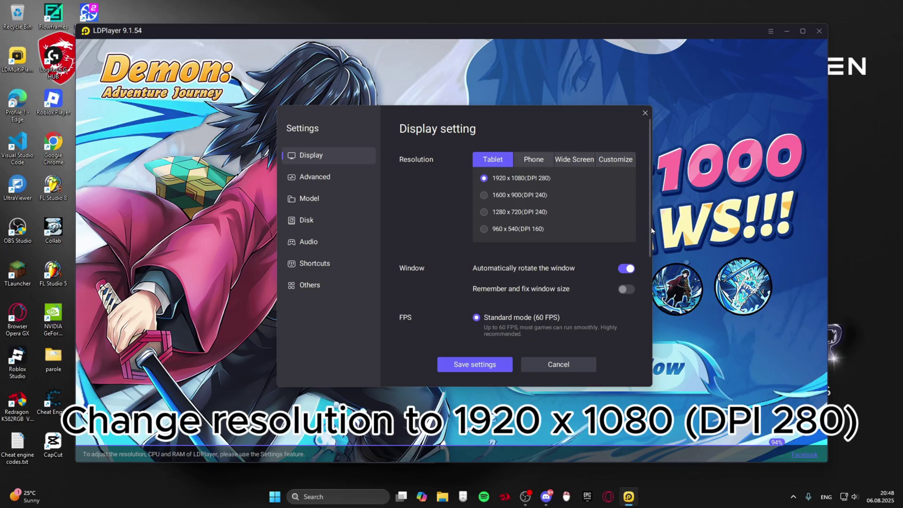
pyautogui.moveTo(650, 226); pyautogui.dragTo(643, 275)
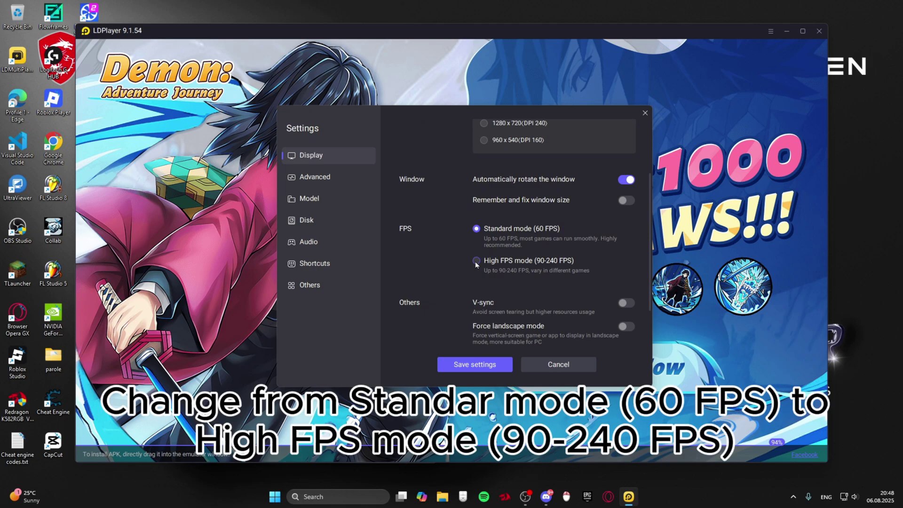
pyautogui.click(475, 261)
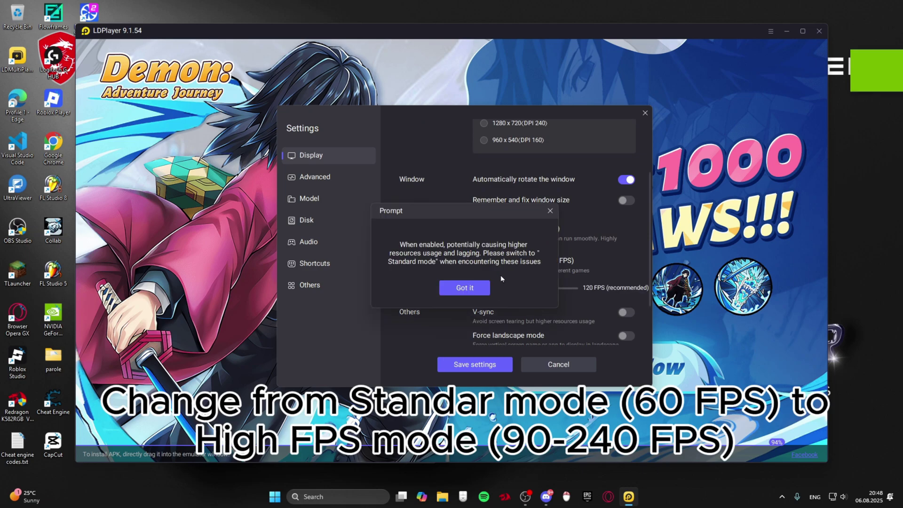
pyautogui.click(473, 294)
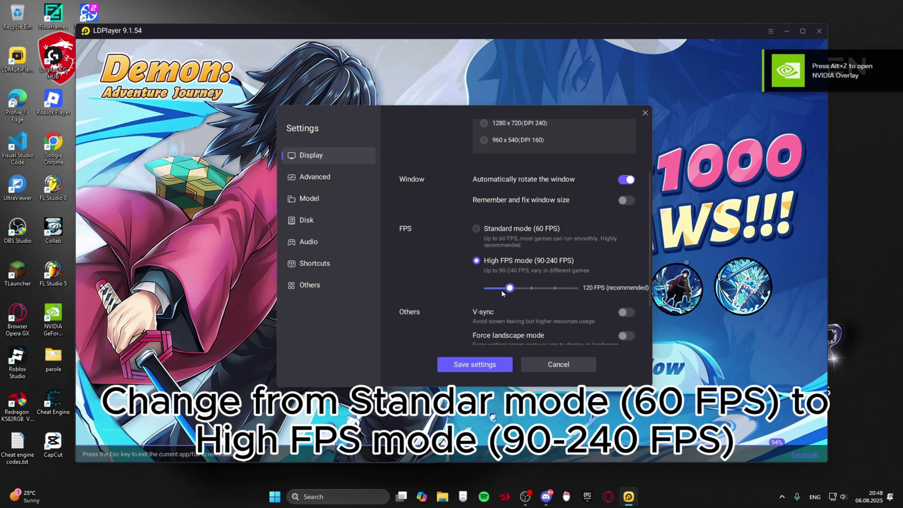
pyautogui.moveTo(509, 288); pyautogui.dragTo(575, 294)
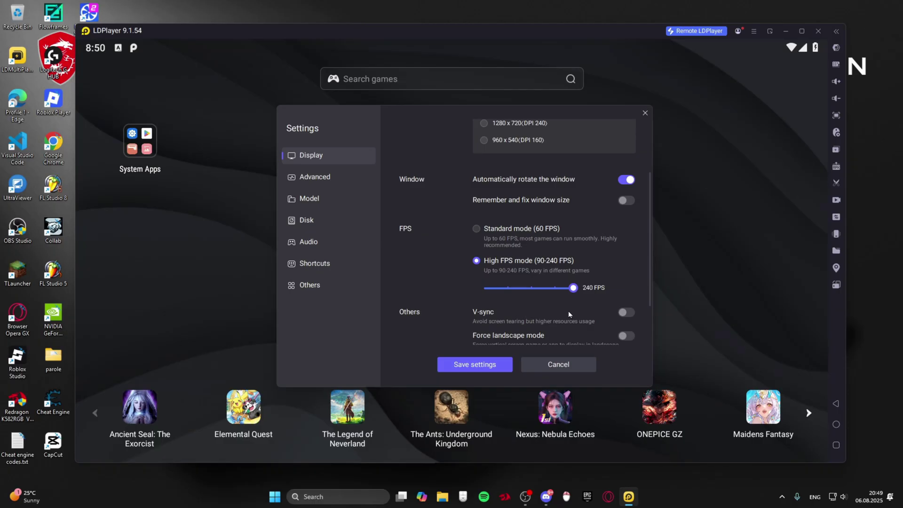
# Step: Go through the Advanced, Model and Others settings, then save the settings and restart LDPlayer
pyautogui.click(348, 184)
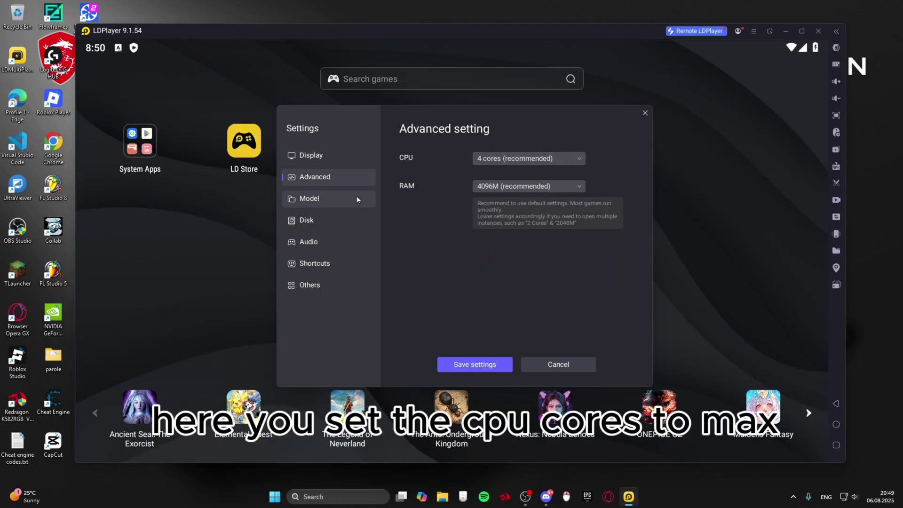
pyautogui.click(356, 198)
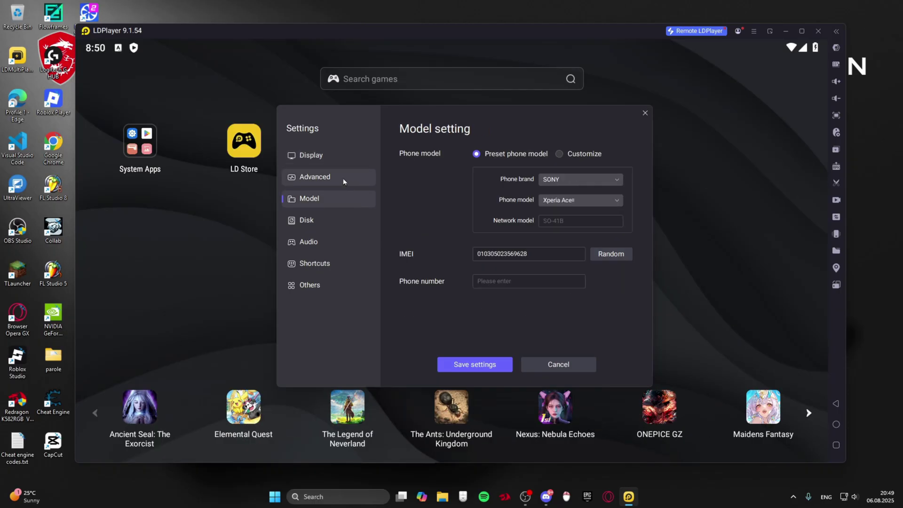
pyautogui.click(329, 285)
pyautogui.click(488, 365)
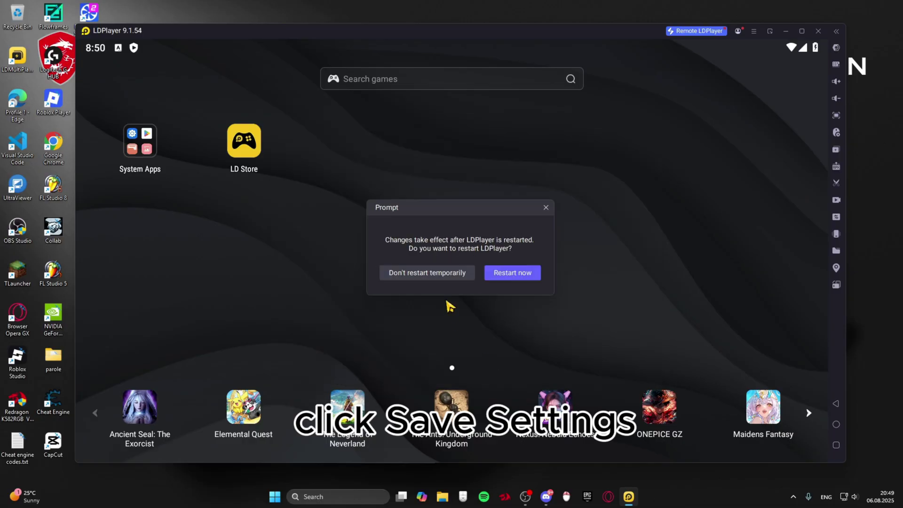
pyautogui.click(506, 278)
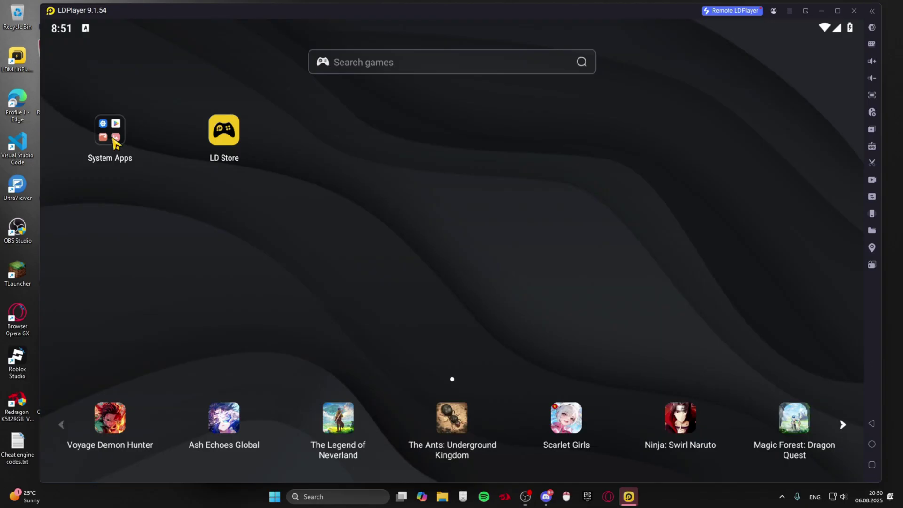
# Step: Open the Play Store from the System Apps folder and sign in with a Google account
pyautogui.click(115, 140)
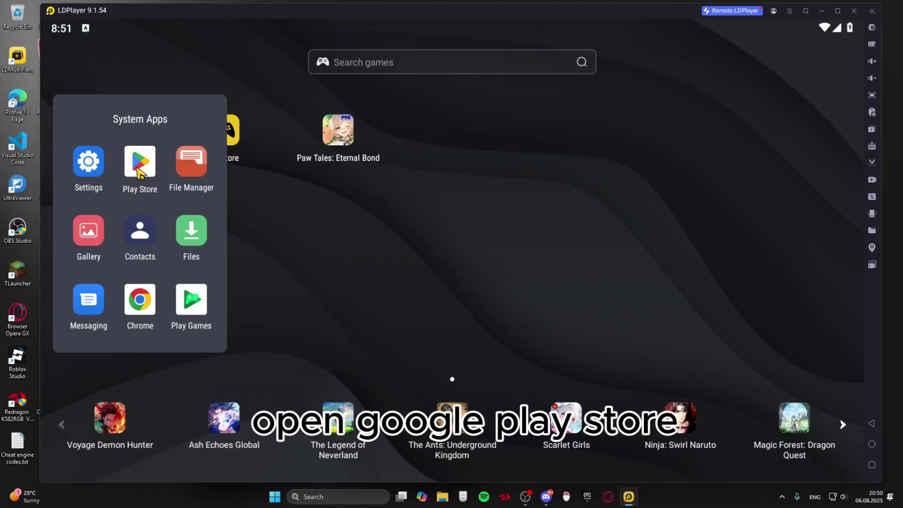
pyautogui.click(142, 173)
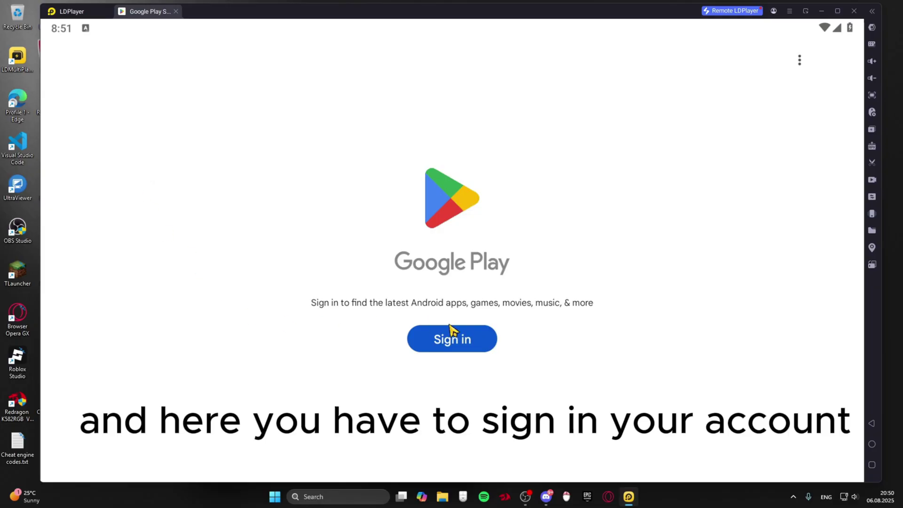
pyautogui.click(465, 348)
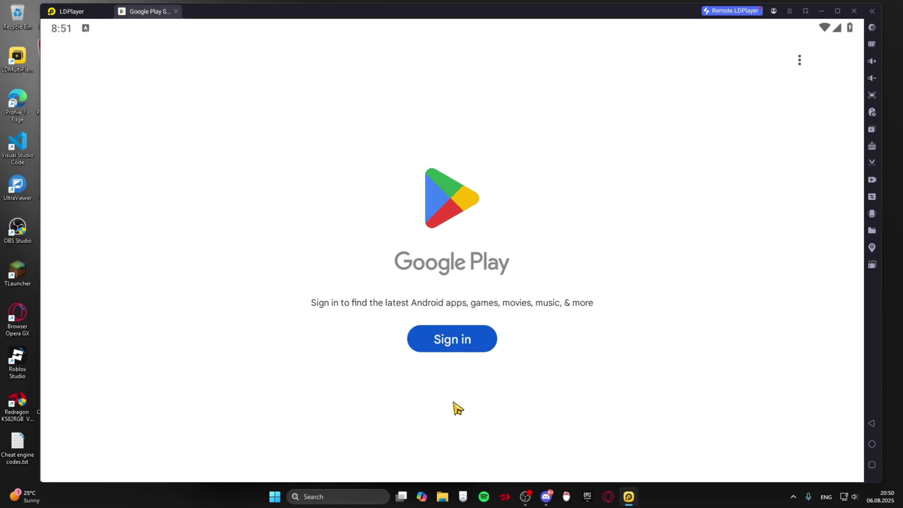
pyautogui.click(455, 339)
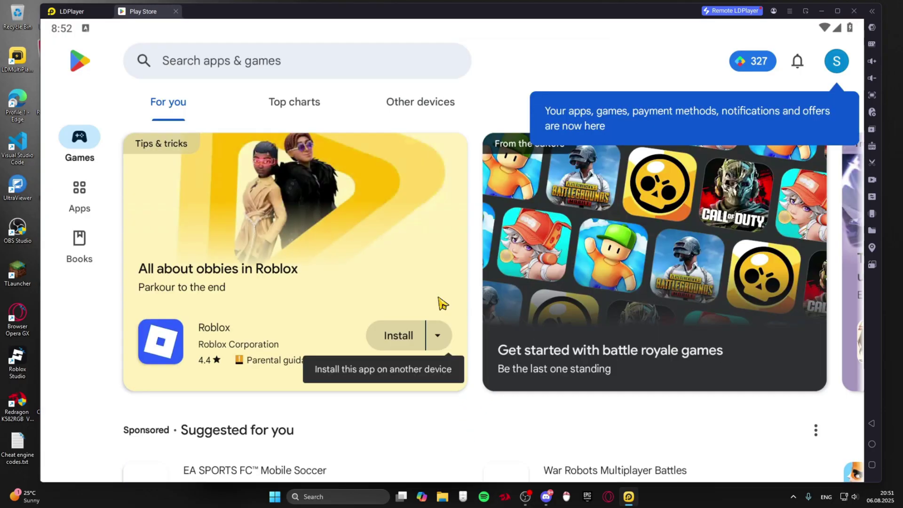
# Step: Search the Play Store for "blockman go"
pyautogui.click(279, 67)
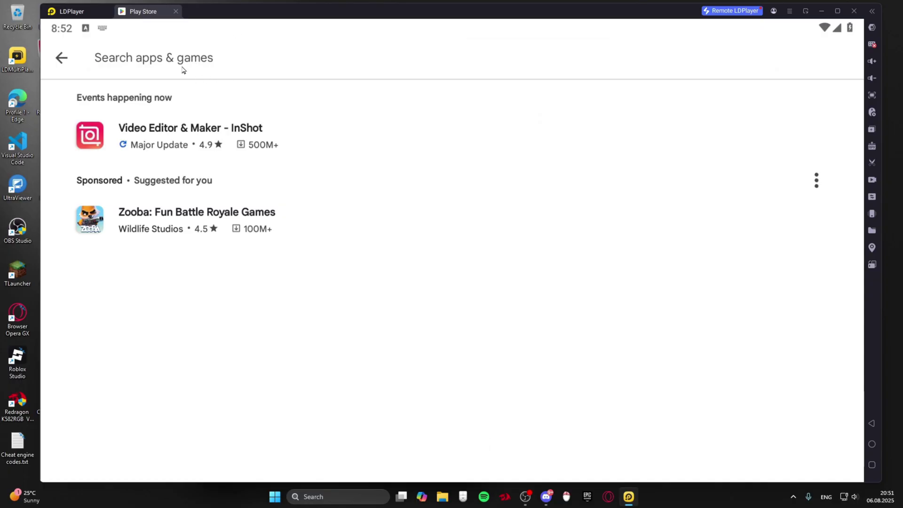
pyautogui.write('bloc')
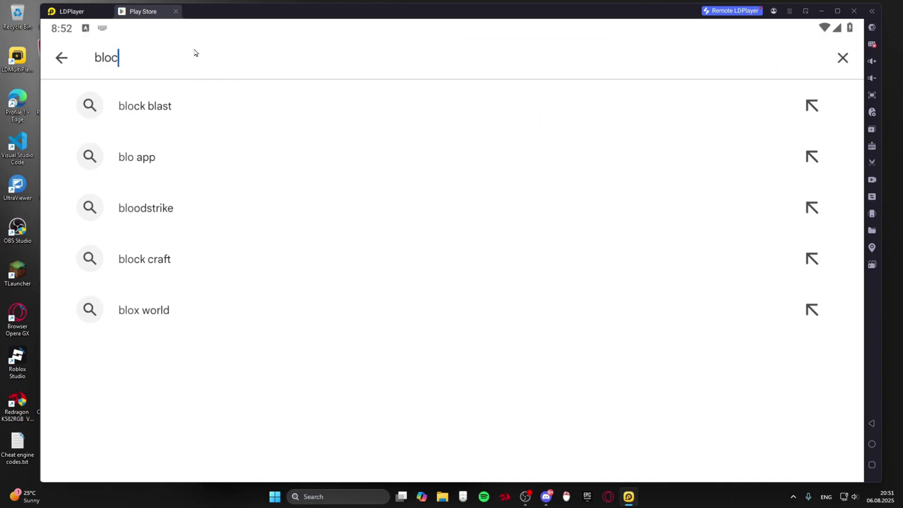
pyautogui.write('kman go')
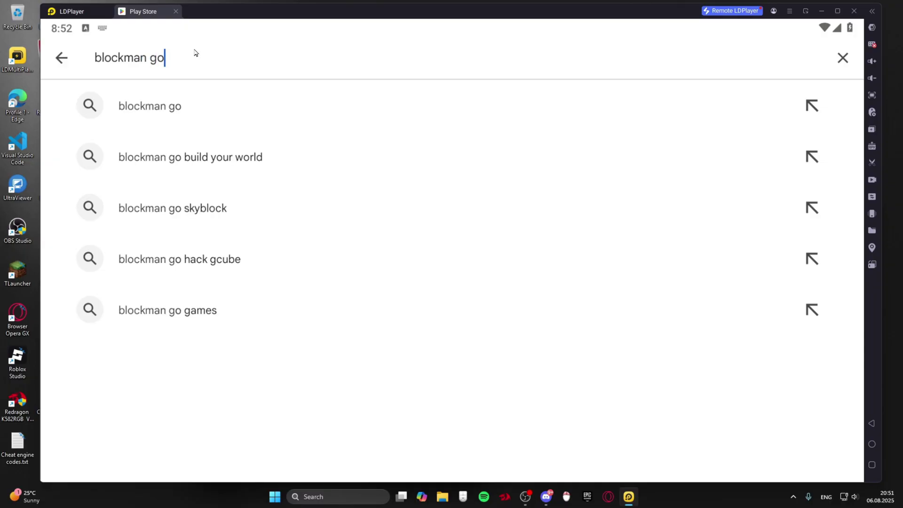
pyautogui.press('Return')
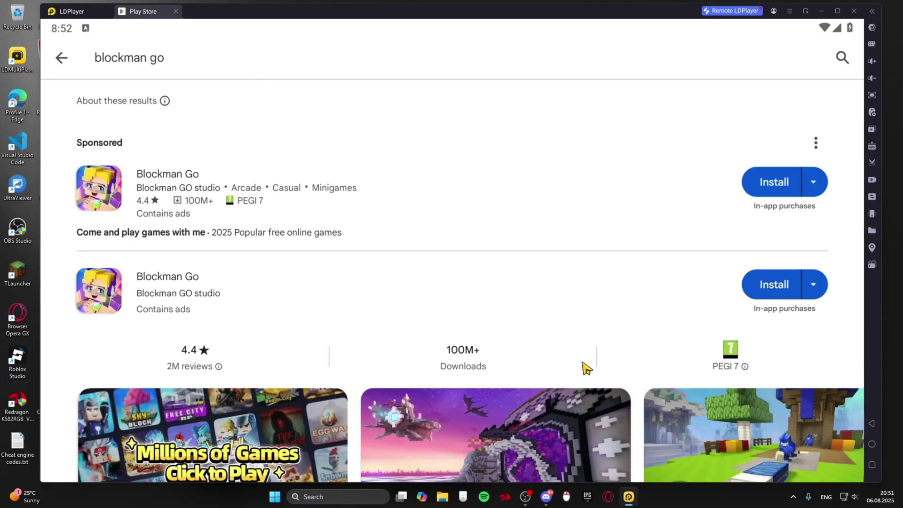
# Step: Install Blockman Go from the search results and launch the game
pyautogui.click(764, 286)
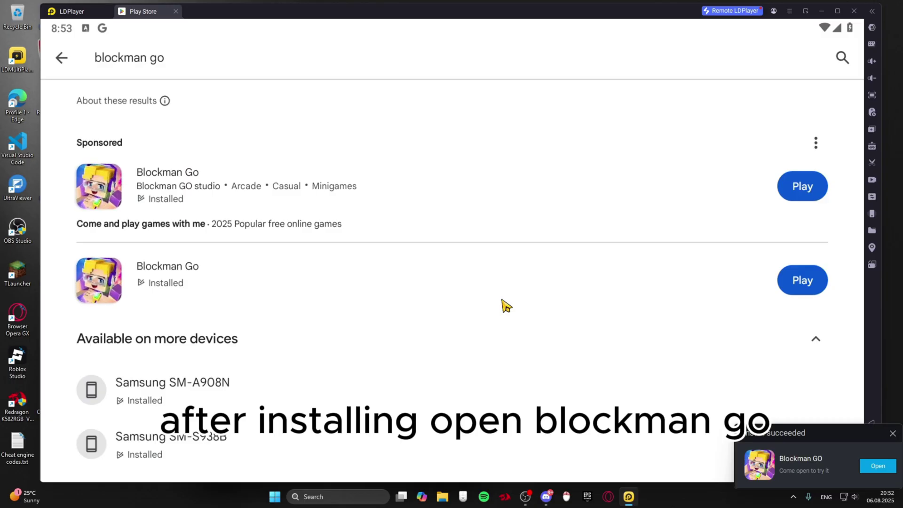
pyautogui.click(813, 280)
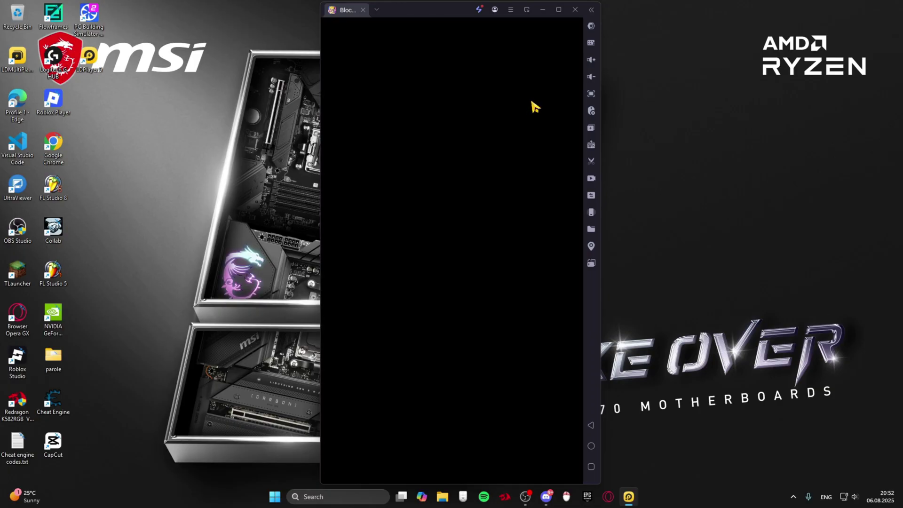
pyautogui.doubleClick(420, 16)
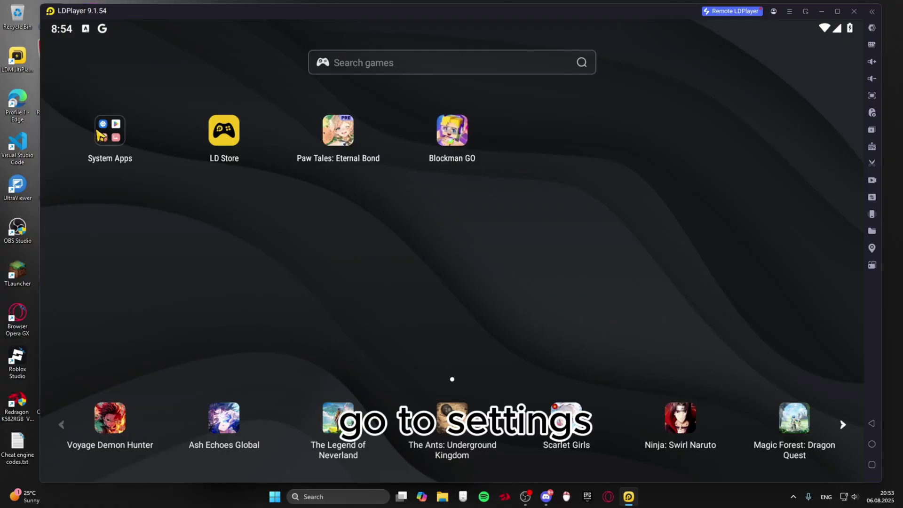
# Step: Open the storage details of Blockman GO under Apps & notifications in the Android settings
pyautogui.click(100, 136)
pyautogui.click(95, 164)
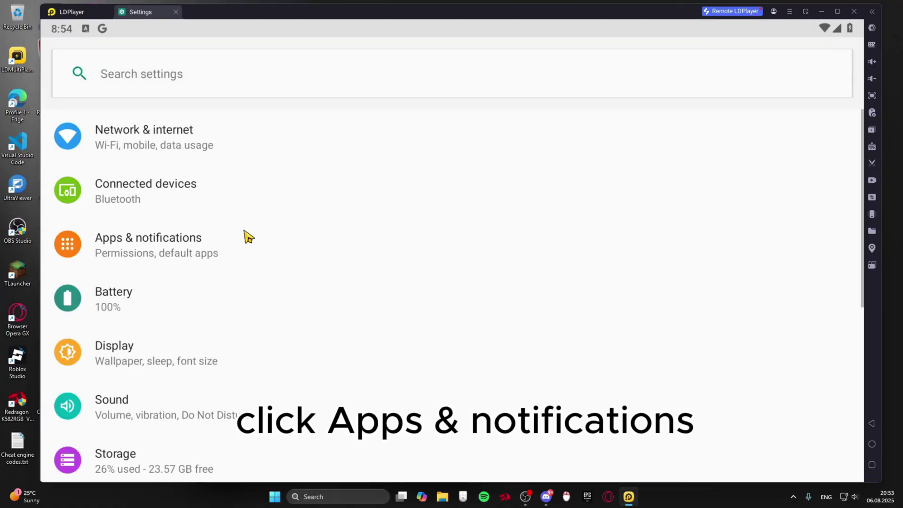
pyautogui.click(204, 256)
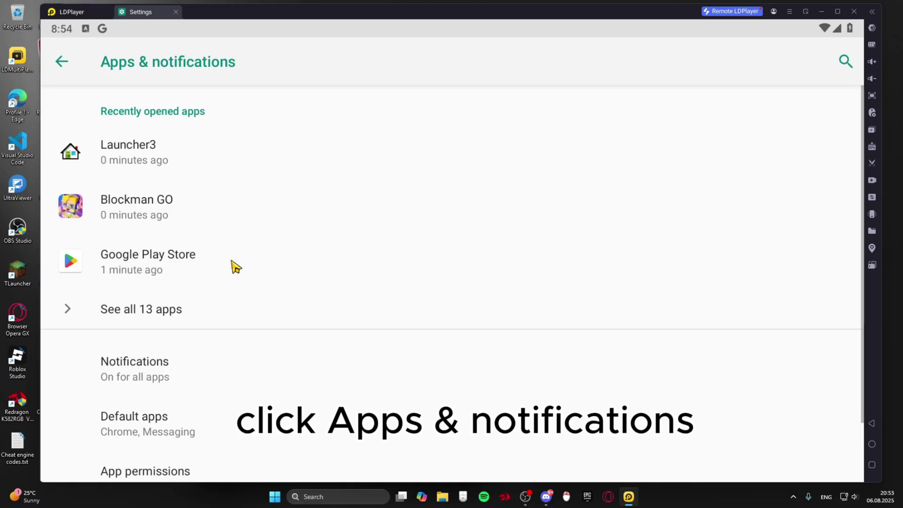
pyautogui.scroll(-1, 235, 357)
pyautogui.scroll(-1, 235, 337)
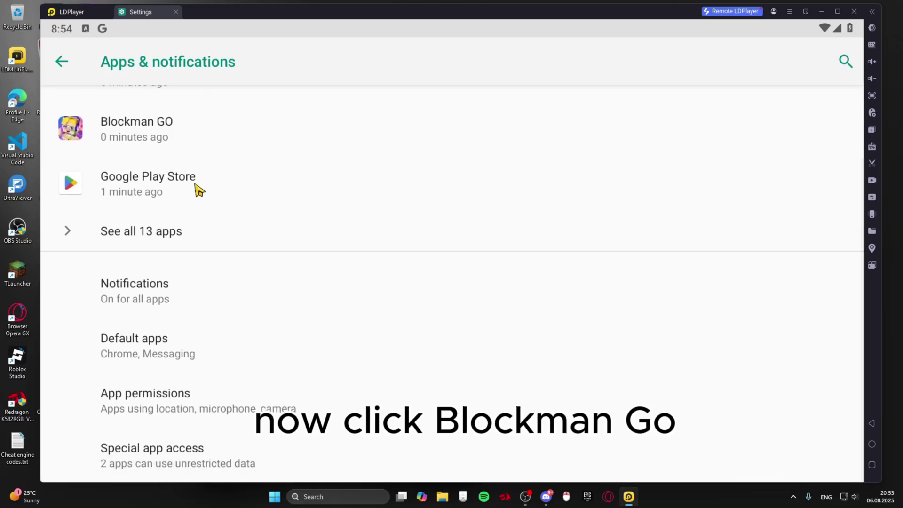
pyautogui.click(217, 157)
pyautogui.scroll(-1, 306, 329)
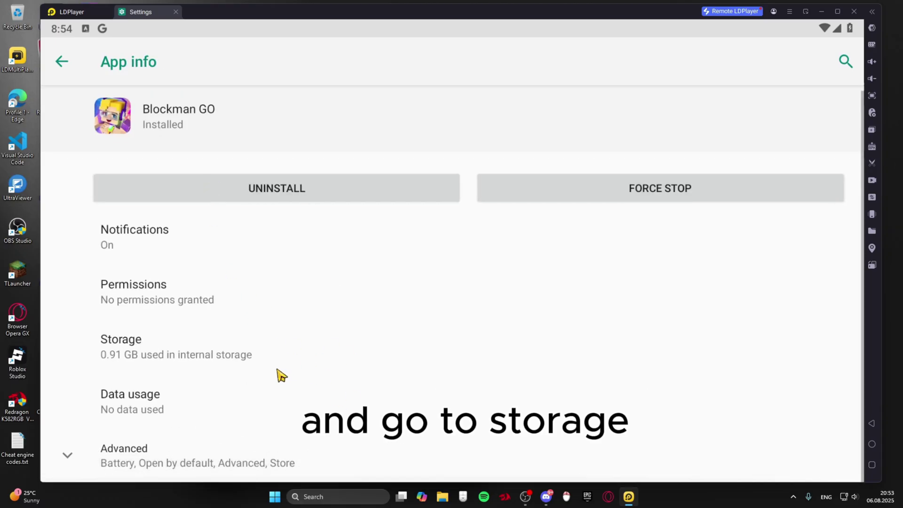
pyautogui.click(258, 359)
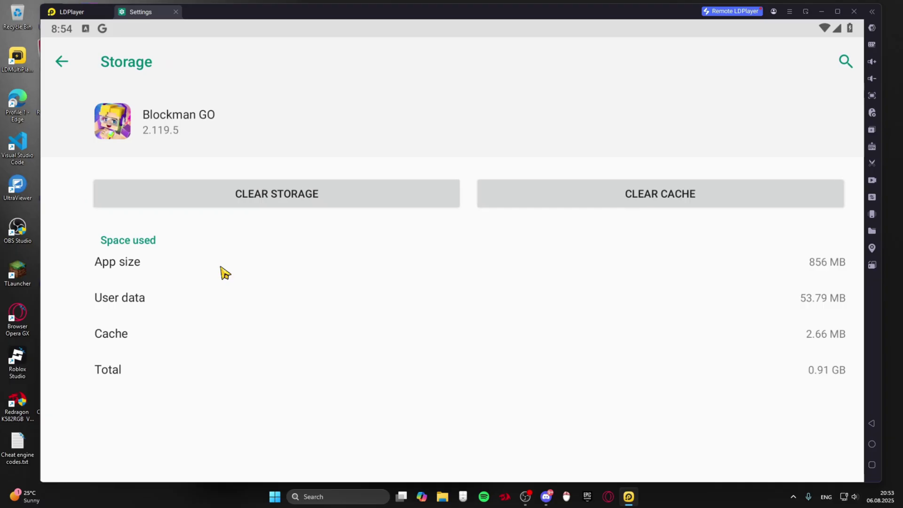
# Step: Clear Blockman GO's cache and stored data, then close the Android settings
pyautogui.click(564, 206)
pyautogui.click(379, 206)
pyautogui.click(630, 299)
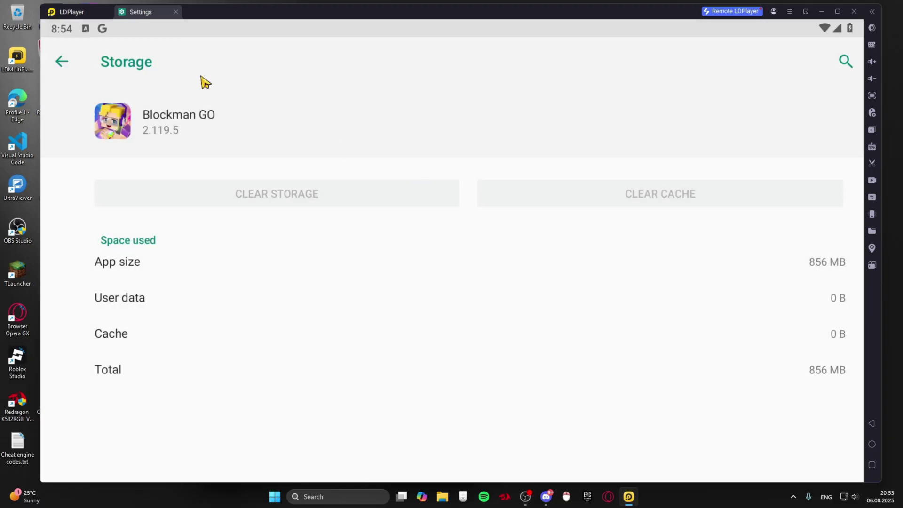
pyautogui.click(177, 13)
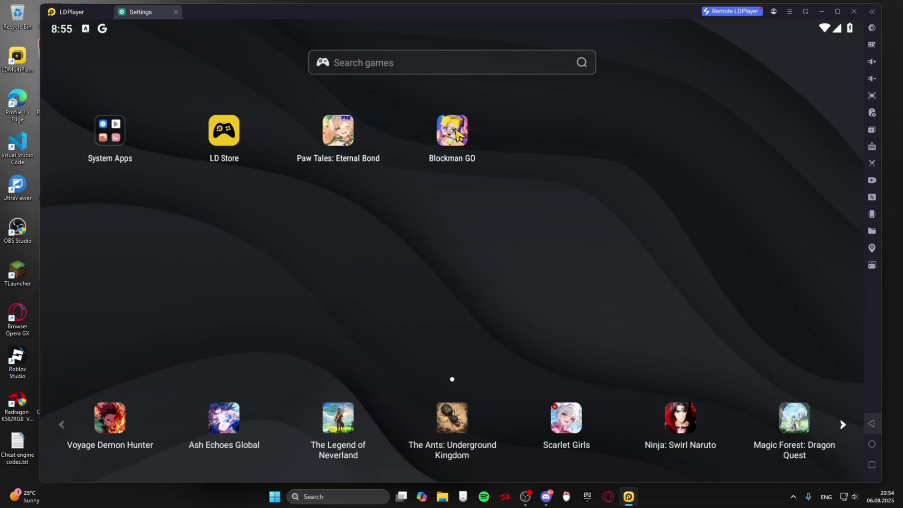
# Step: Launch Blockman GO, maximize its window, and go from the login form to account registration
pyautogui.click(452, 131)
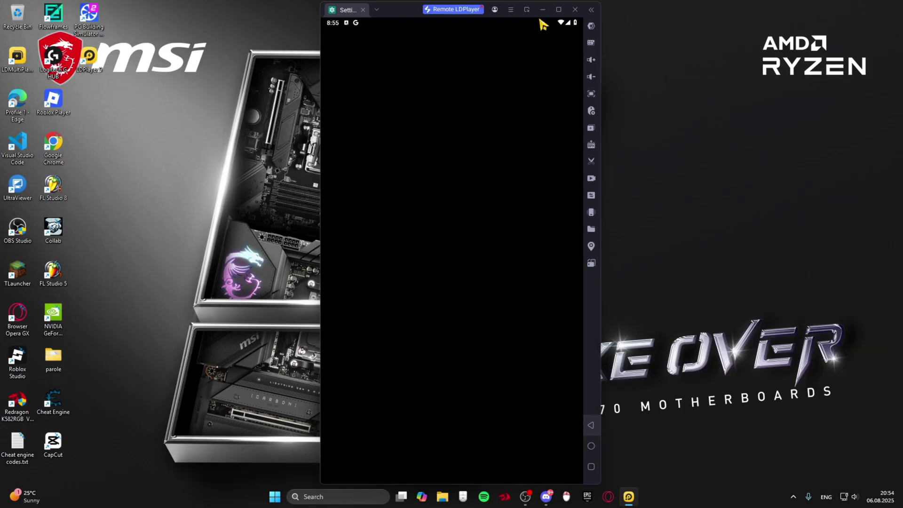
pyautogui.click(558, 9)
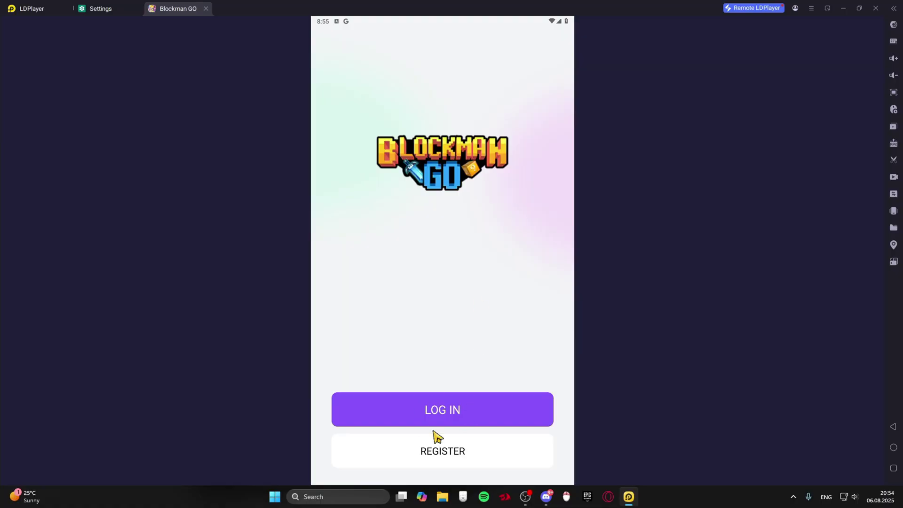
pyautogui.click(452, 409)
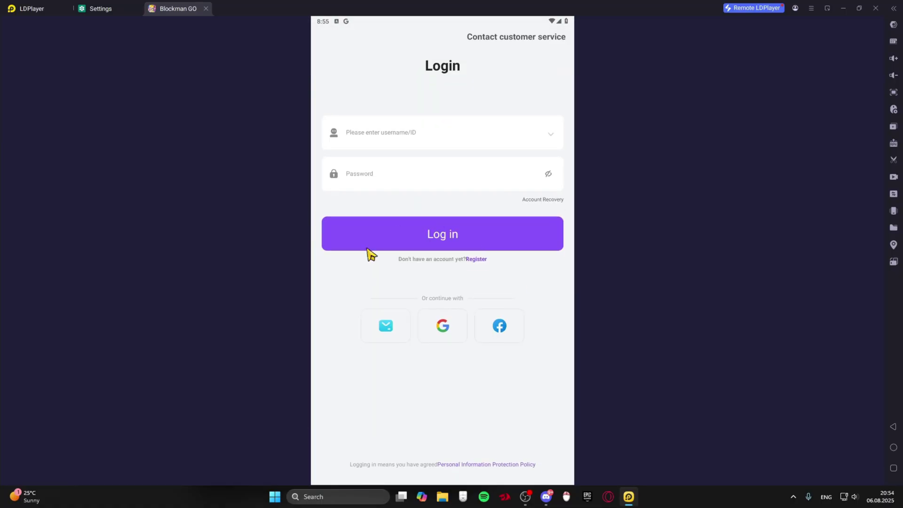
pyautogui.click(376, 136)
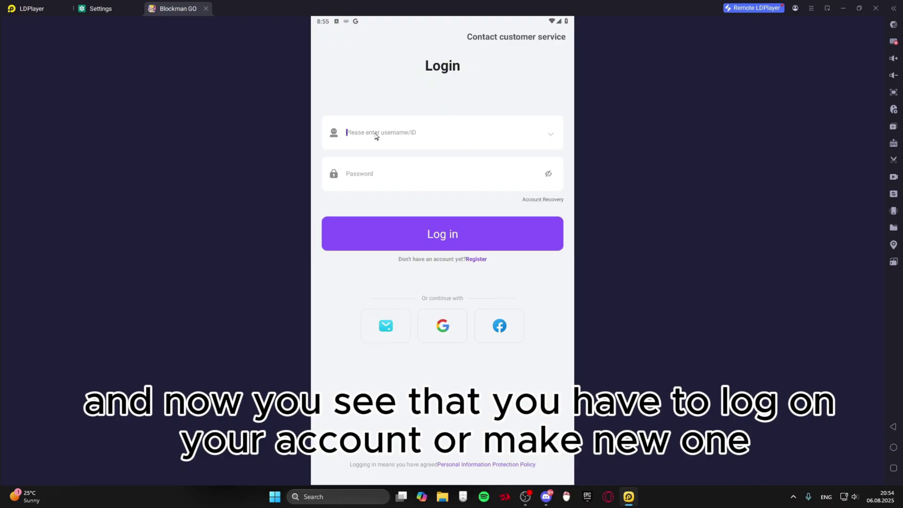
pyautogui.click(476, 260)
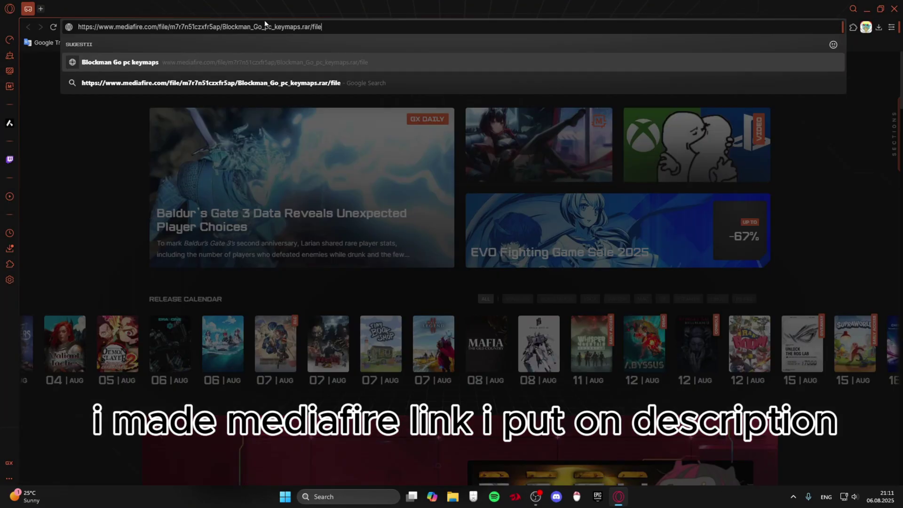
# Step: Open the MediaFire page for Blockman Go pc keymaps.rar and save the archive in the Downloads folder
pyautogui.press('Return')
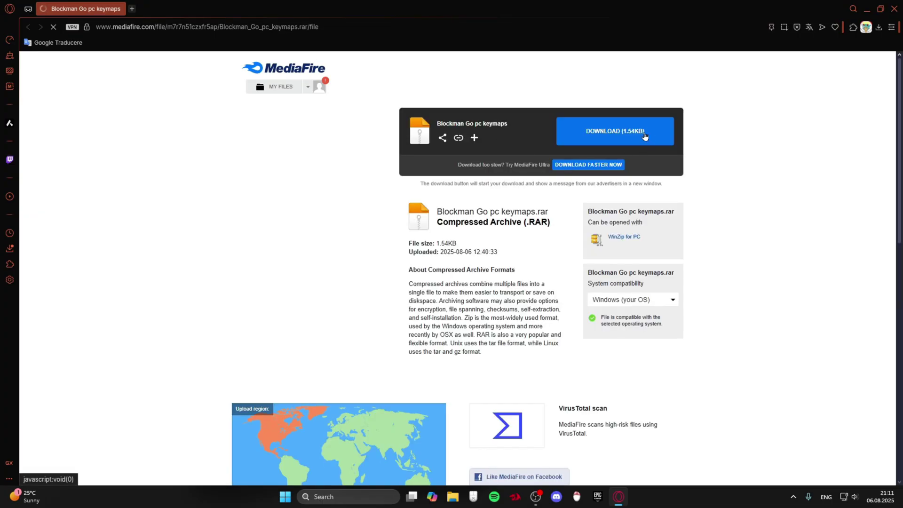
pyautogui.click(629, 132)
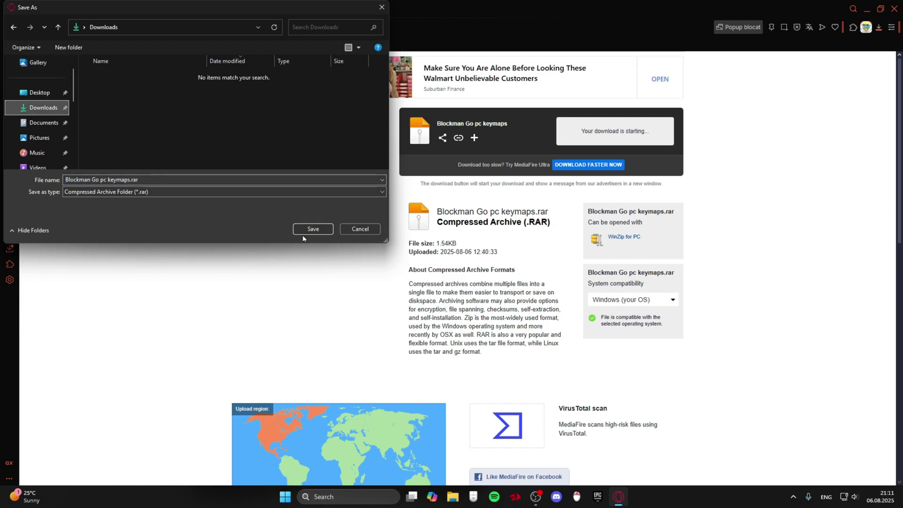
pyautogui.click(312, 229)
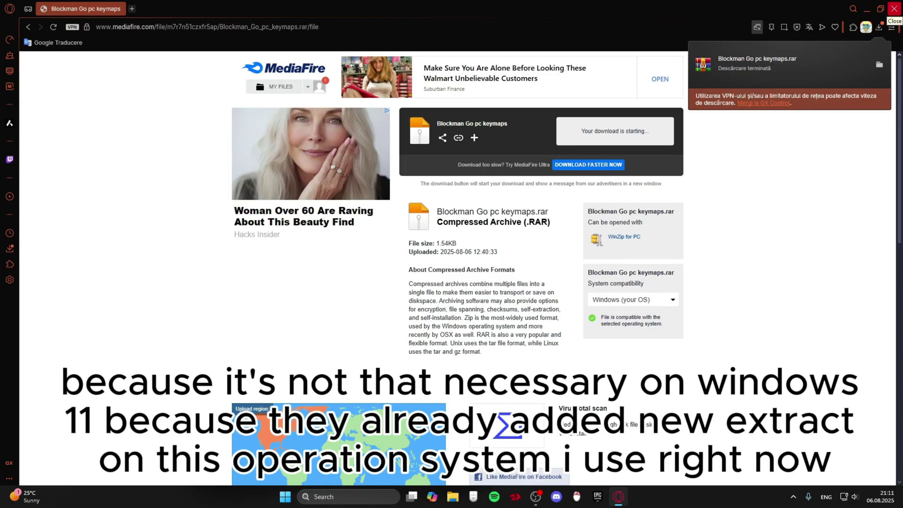
# Step: Close the browser and move Blockman Go pc keymaps.rar from the Downloads folder to the desktop
pyautogui.click(893, 8)
pyautogui.click(453, 497)
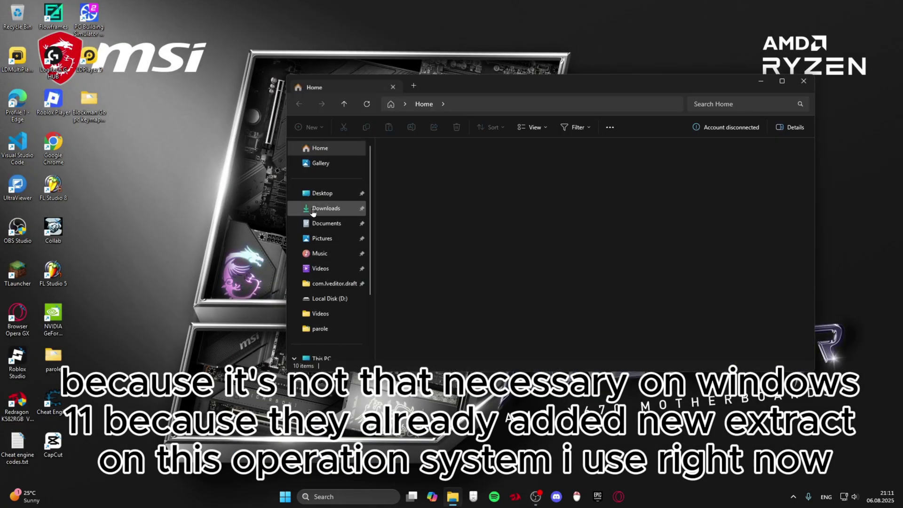
pyautogui.click(313, 211)
pyautogui.click(454, 175)
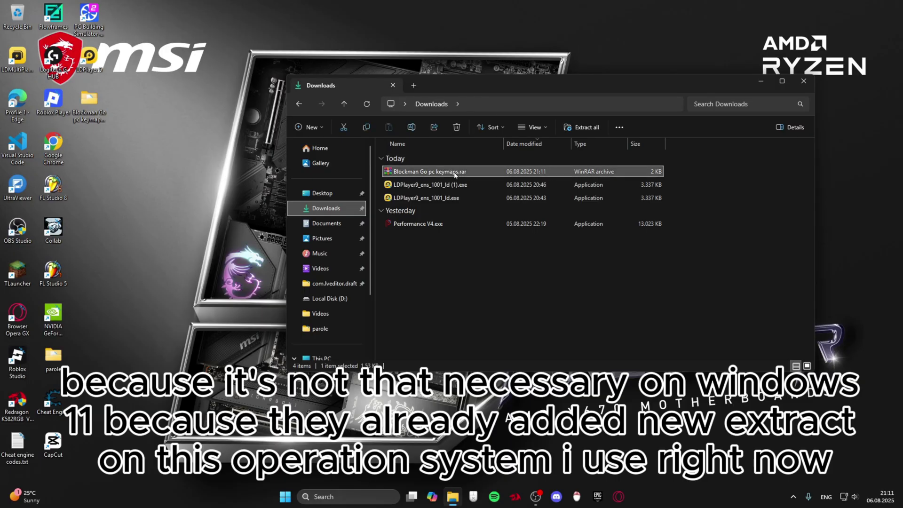
pyautogui.moveTo(454, 175); pyautogui.dragTo(164, 178)
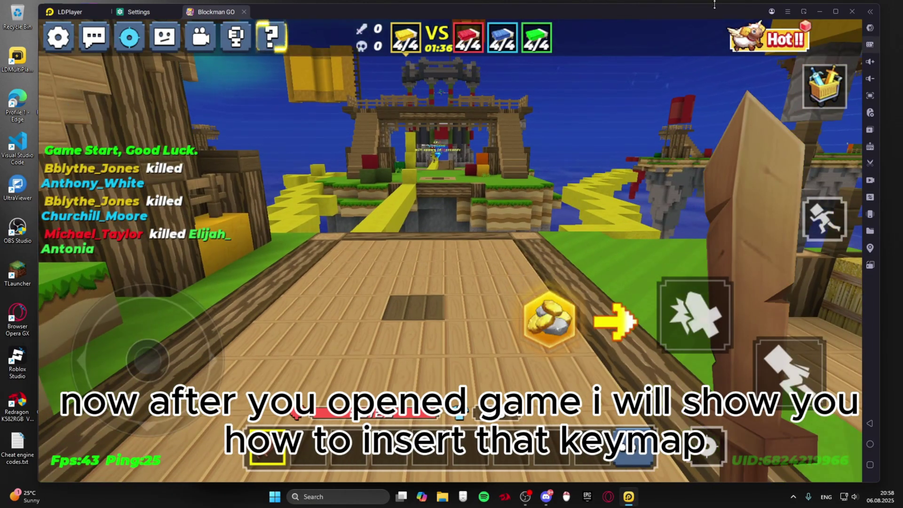
# Step: Open the emulator's keymap settings and move the two com.sandboxol.blockymods files (SMP and KMP) from Downloads into the customizeConfigs folder
pyautogui.moveTo(718, 11); pyautogui.dragTo(666, 18)
pyautogui.click(817, 51)
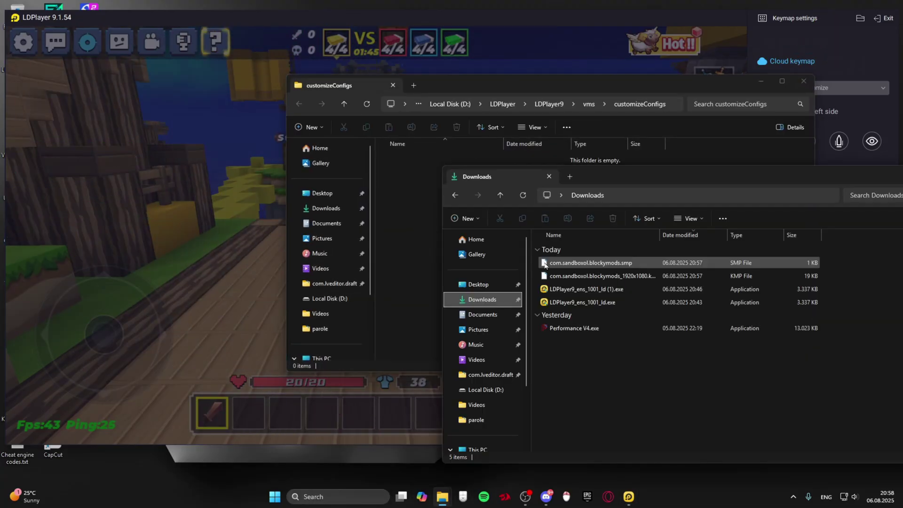
pyautogui.click(554, 262)
pyautogui.keyDown('shift'); pyautogui.click(553, 275); pyautogui.keyUp('shift')
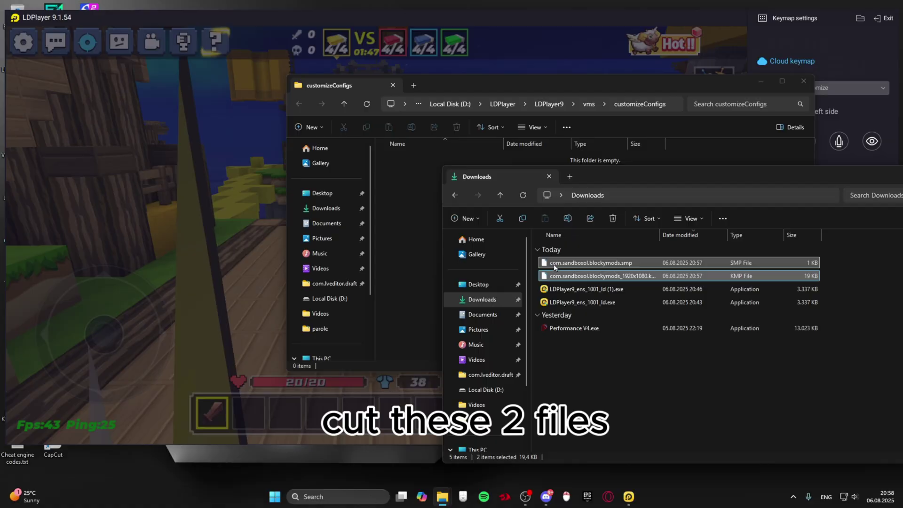
pyautogui.rightClick(555, 267)
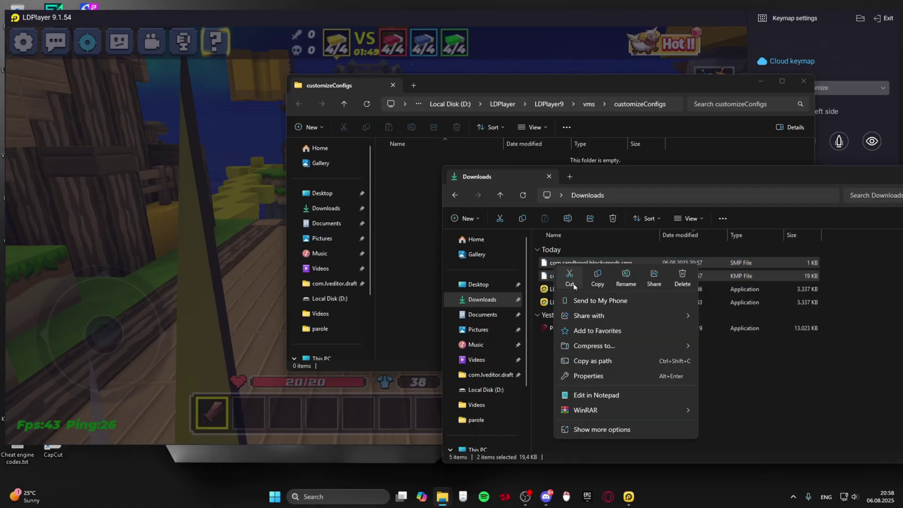
pyautogui.click(571, 280)
pyautogui.click(410, 272)
pyautogui.rightClick(462, 213)
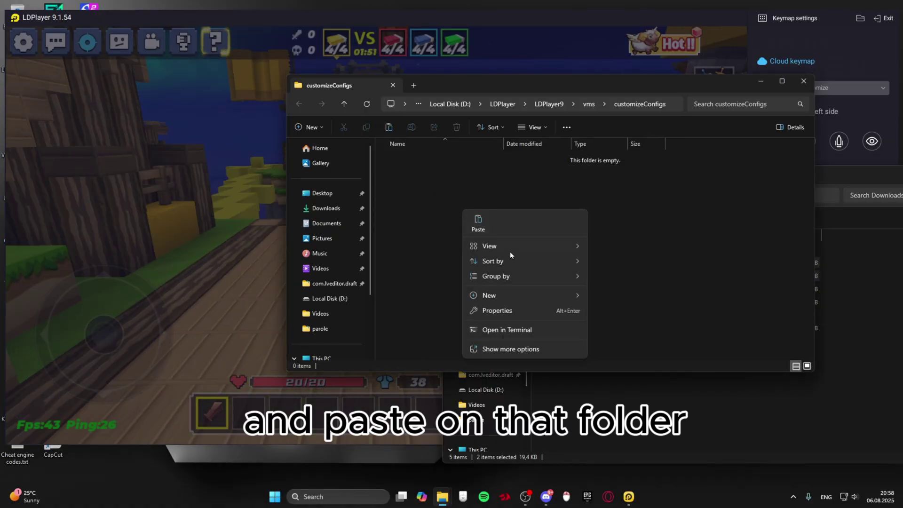
pyautogui.click(472, 219)
pyautogui.click(483, 306)
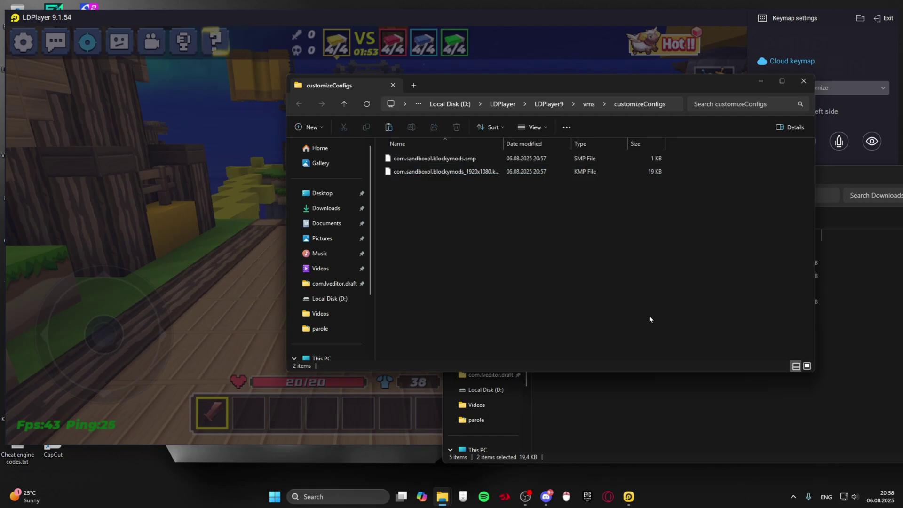
# Step: Close the Downloads and customizeConfigs folder windows to return to the keymap settings
pyautogui.moveTo(841, 181); pyautogui.dragTo(544, 164)
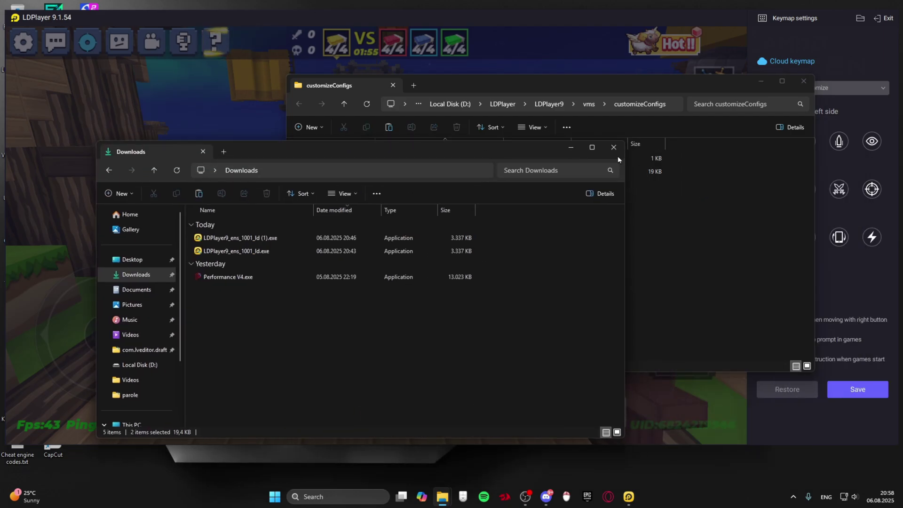
pyautogui.click(614, 147)
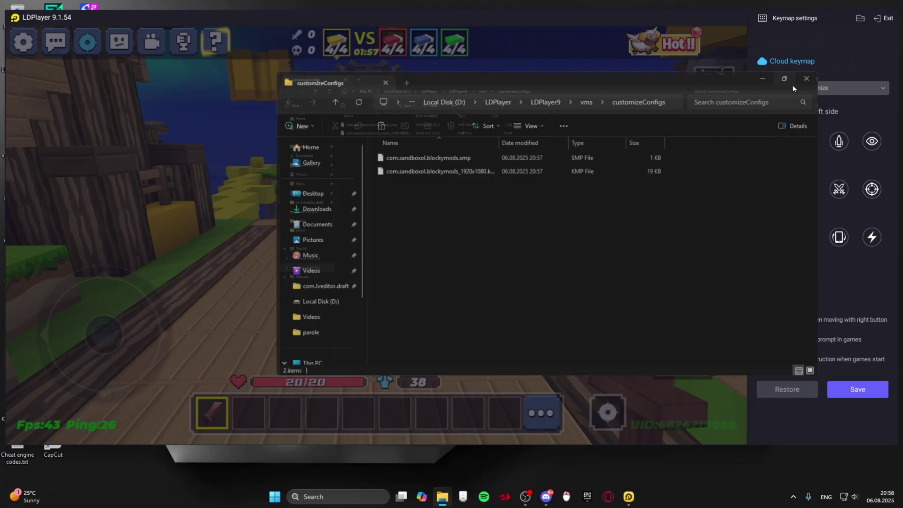
pyautogui.click(791, 84)
pyautogui.click(864, 10)
pyautogui.click(810, 84)
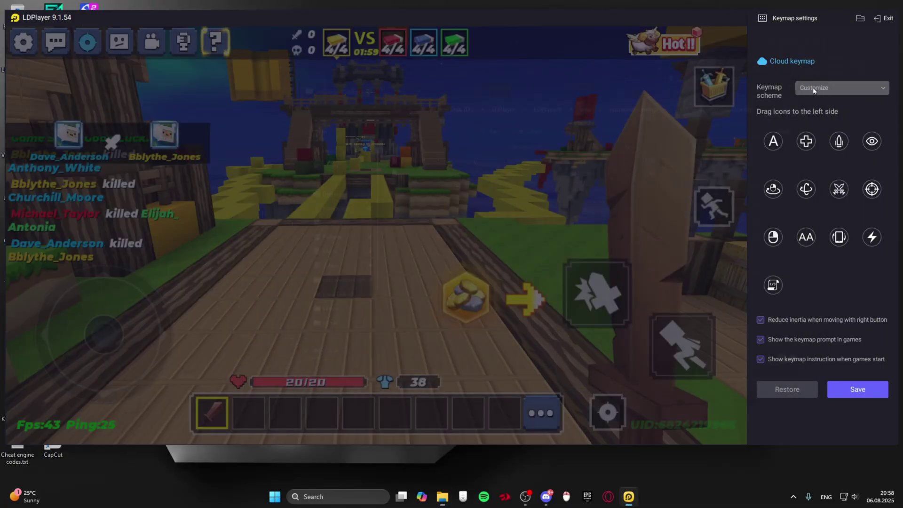
# Step: Check the available keymap schemes, save the settings with the Customize scheme, and try moving forward in the game
pyautogui.click(829, 89)
pyautogui.click(822, 99)
pyautogui.click(822, 87)
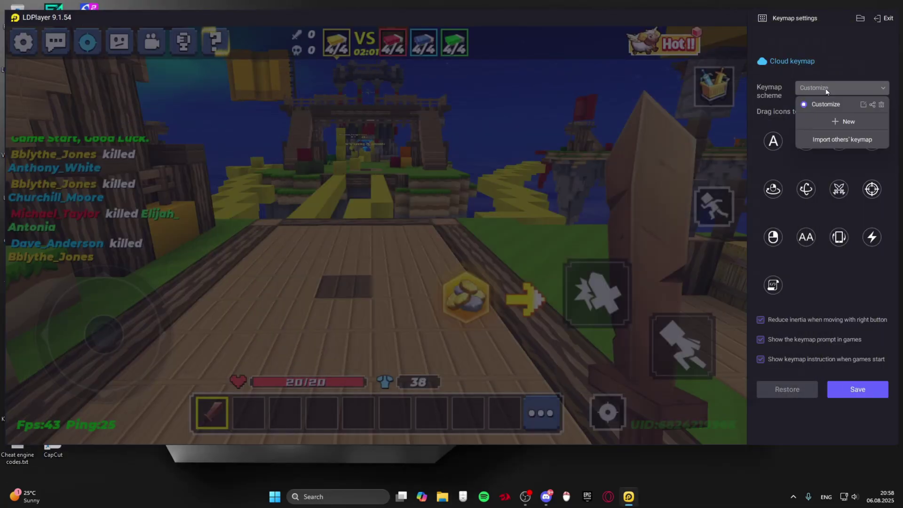
pyautogui.click(822, 88)
pyautogui.click(862, 395)
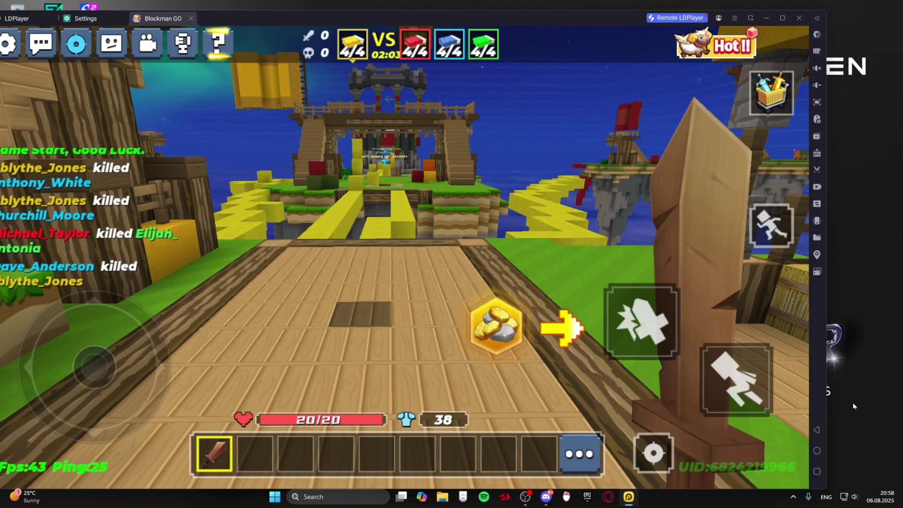
pyautogui.press('w')
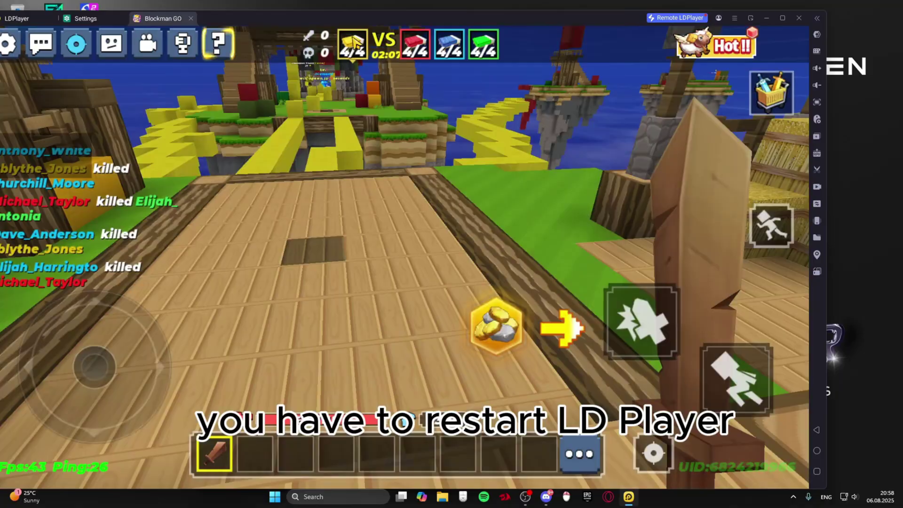
pyautogui.moveTo(691, 24); pyautogui.dragTo(718, 25)
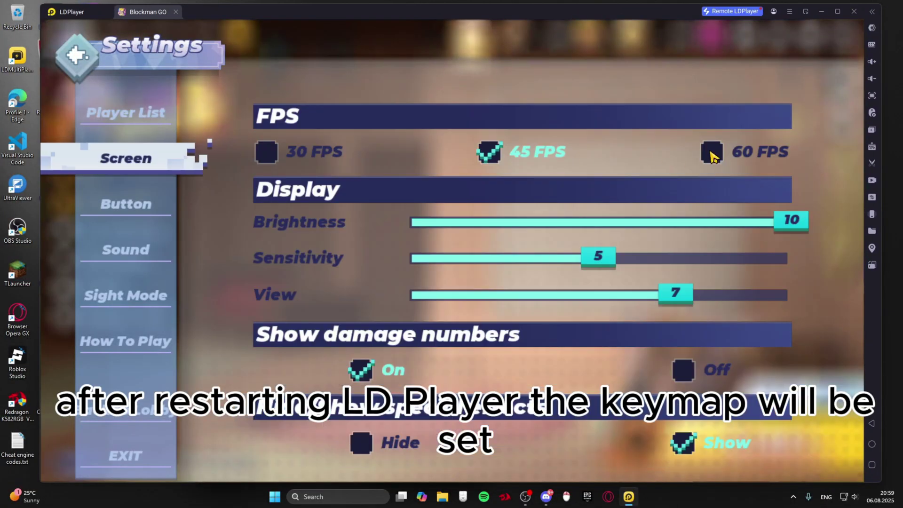
# Step: Set the game's frame rate to 60 FPS and View to 10, then review and save the emulator's keymap
pyautogui.click(712, 156)
pyautogui.moveTo(676, 294); pyautogui.dragTo(795, 295)
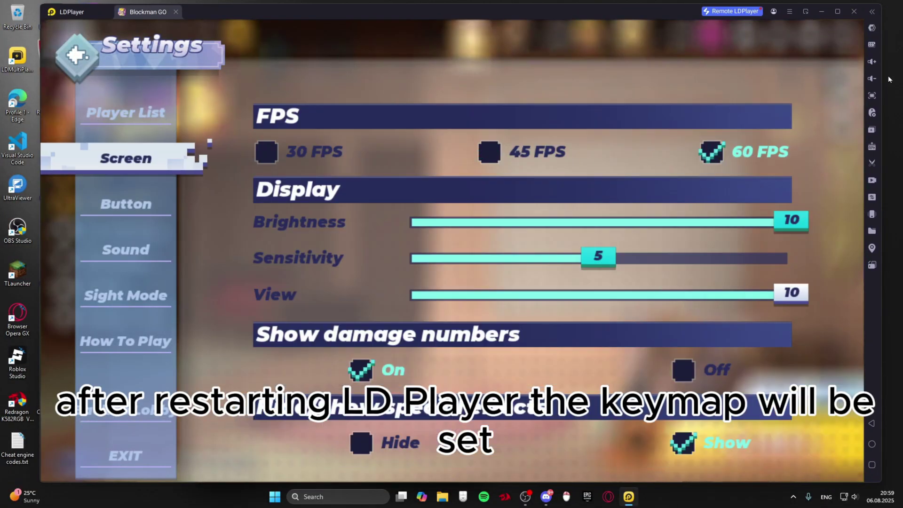
pyautogui.click(872, 45)
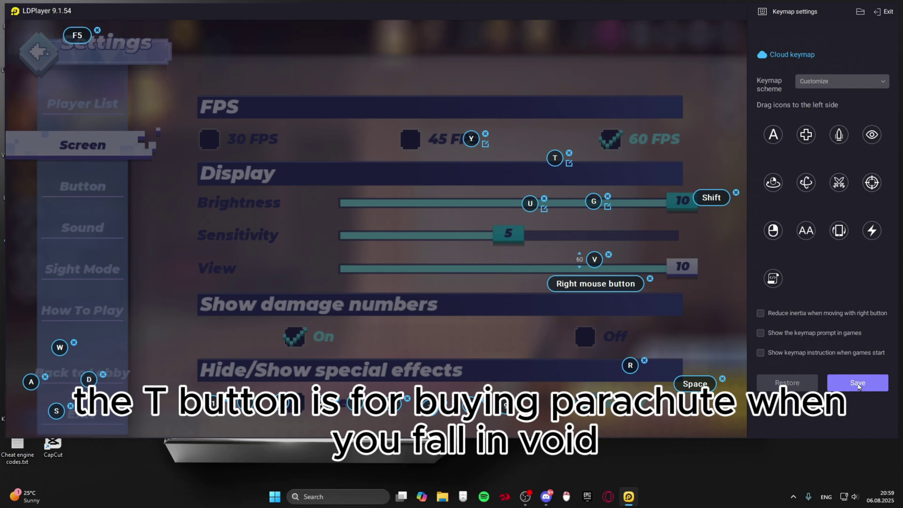
pyautogui.click(858, 383)
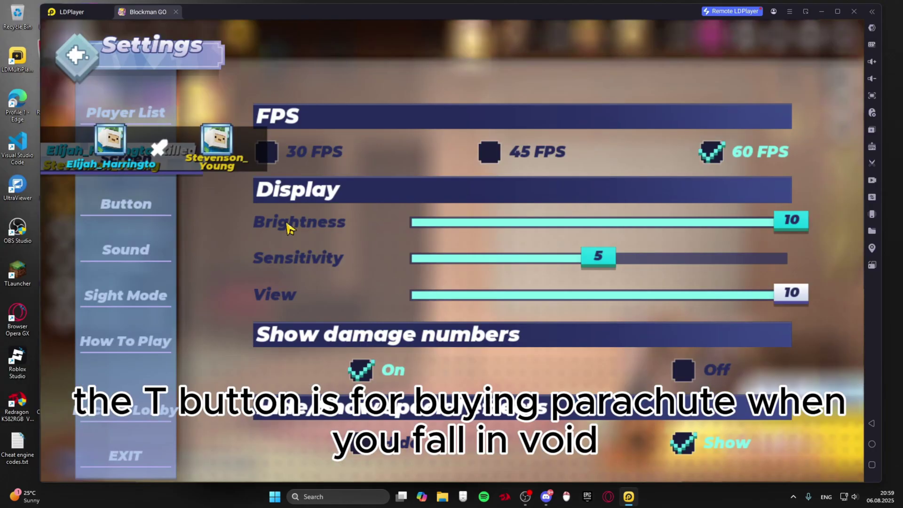
# Step: Reduce the Button Size to its minimum in the game's button settings
pyautogui.click(151, 221)
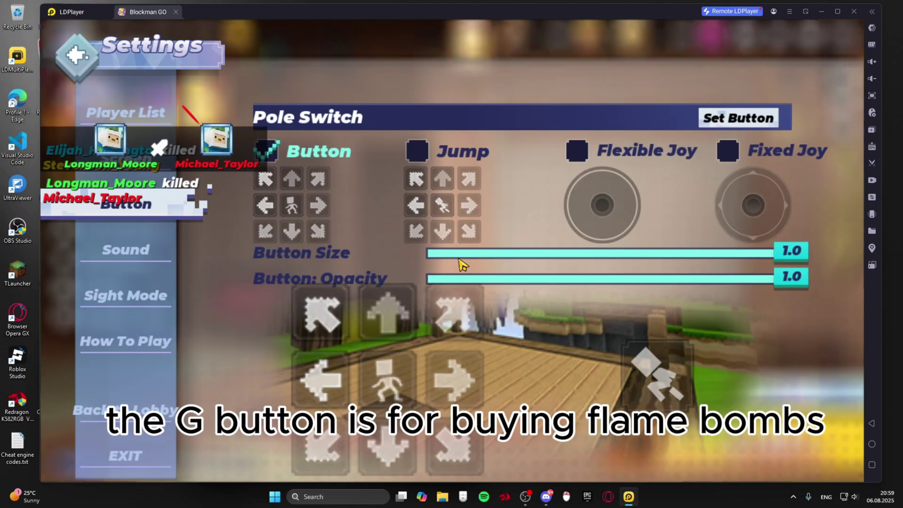
pyautogui.moveTo(460, 259); pyautogui.dragTo(393, 258)
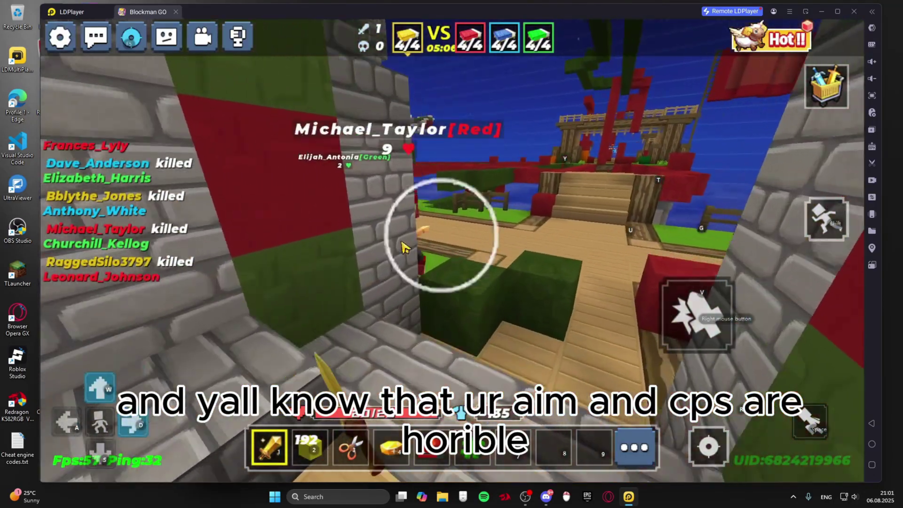
# Step: Attack the red-team and green-team opponents with the Golden Sword, moving forward to follow them
pyautogui.click(406, 247)
pyautogui.click(409, 245)
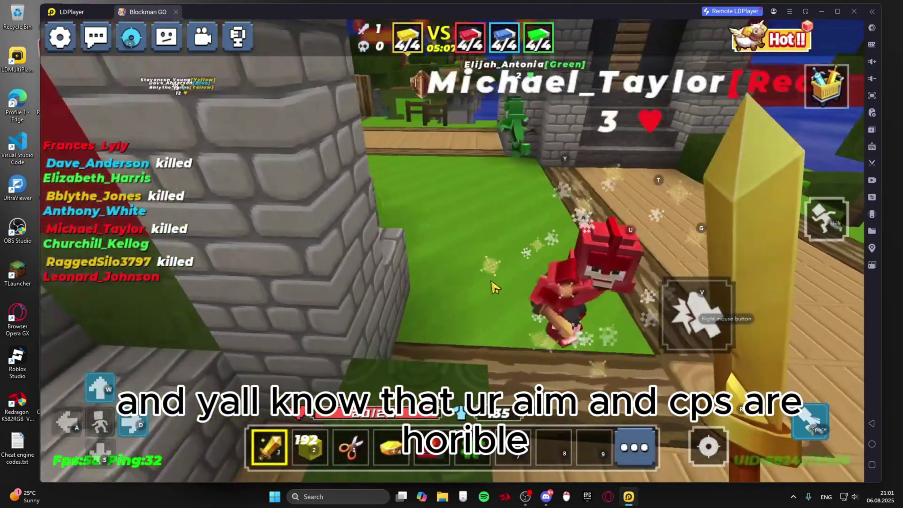
pyautogui.click(424, 242)
pyautogui.press('w')
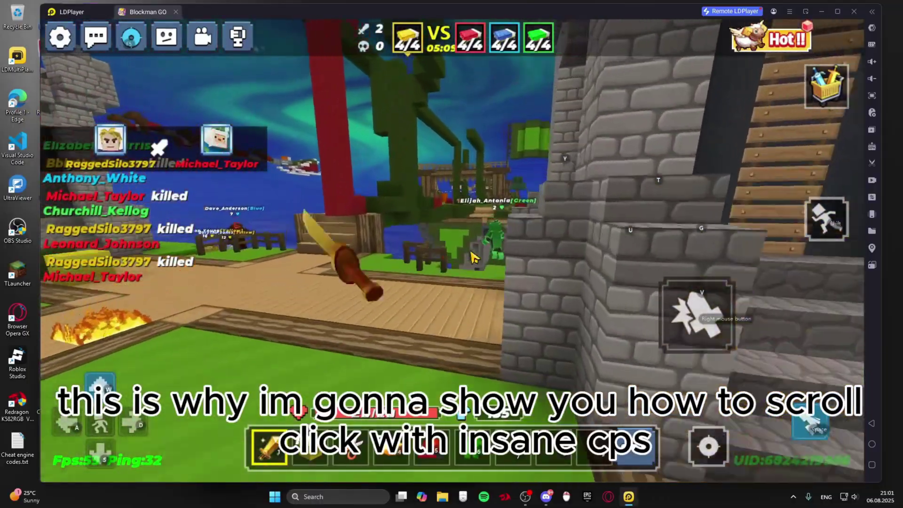
pyautogui.press('w')
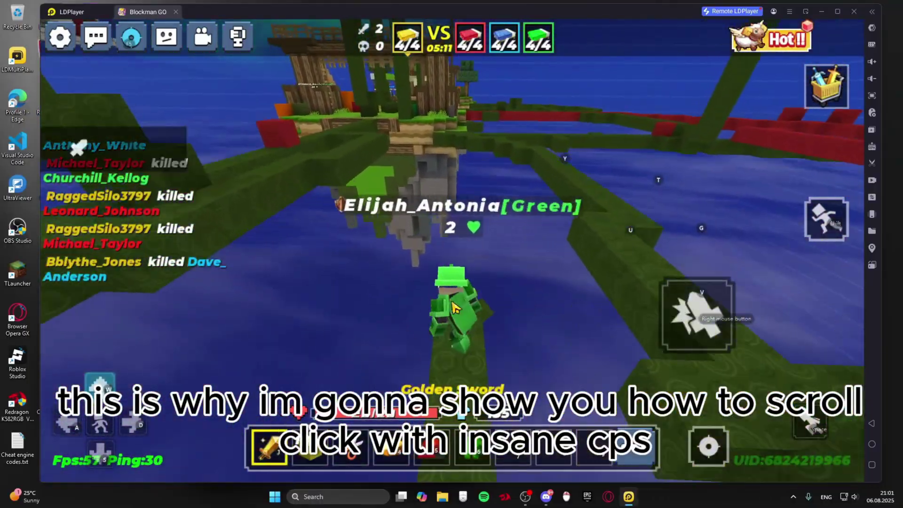
pyautogui.click(549, 228)
# Step: Equip the wool to place blocks, then switch back to the Golden Sword and strike the red-team opponent
pyautogui.press('2')
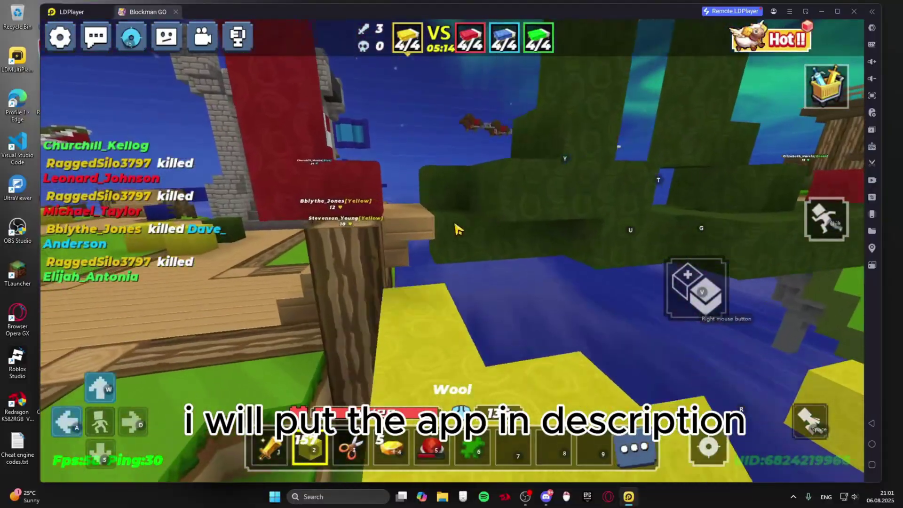
pyautogui.moveTo(457, 229); pyautogui.dragTo(437, 266)
pyautogui.press('1')
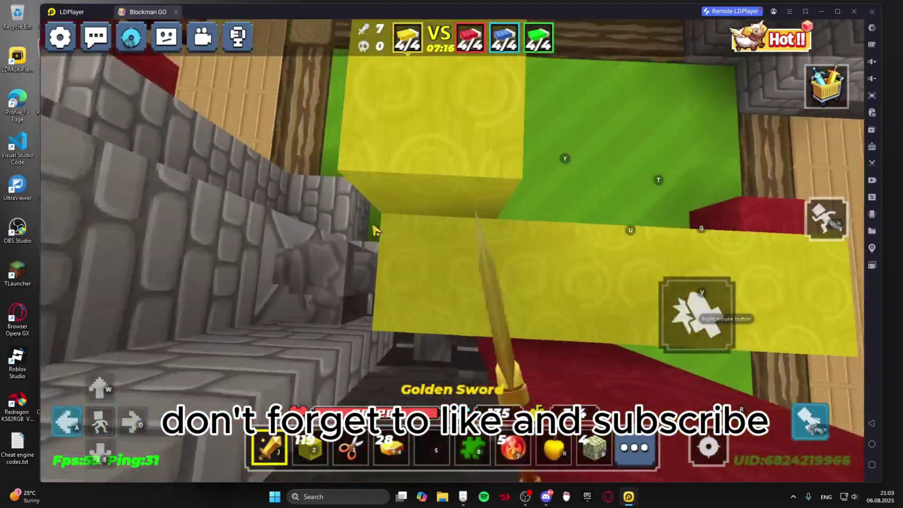
pyautogui.click(374, 230)
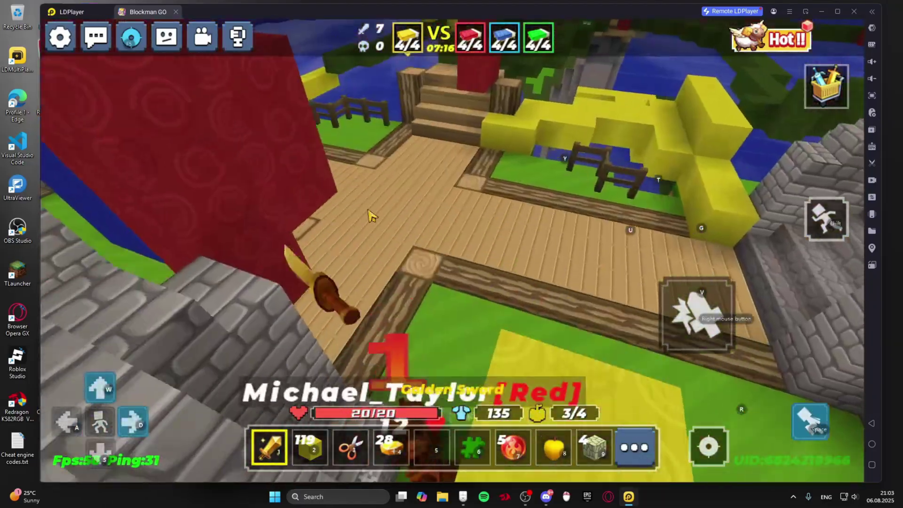